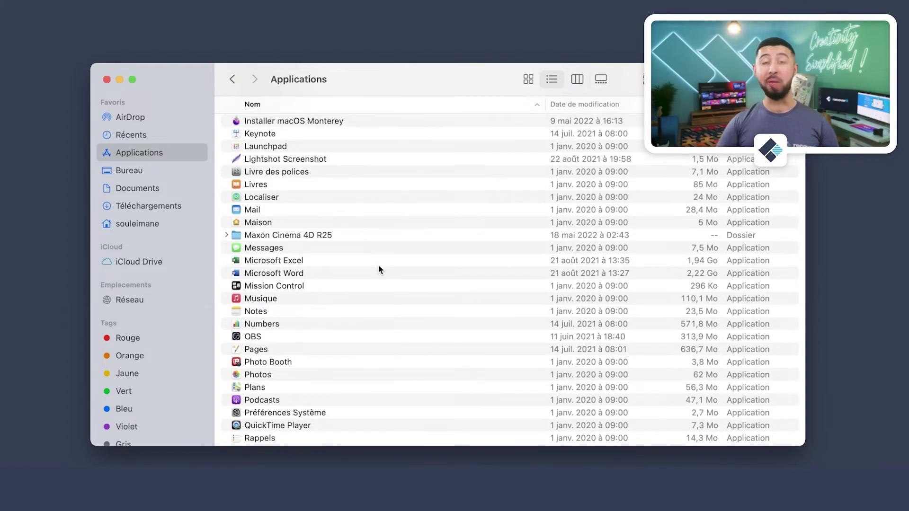
Move the GarageBand application to the trash and authorize the operation with the account password.
scroll(377, 269, "up", 3)
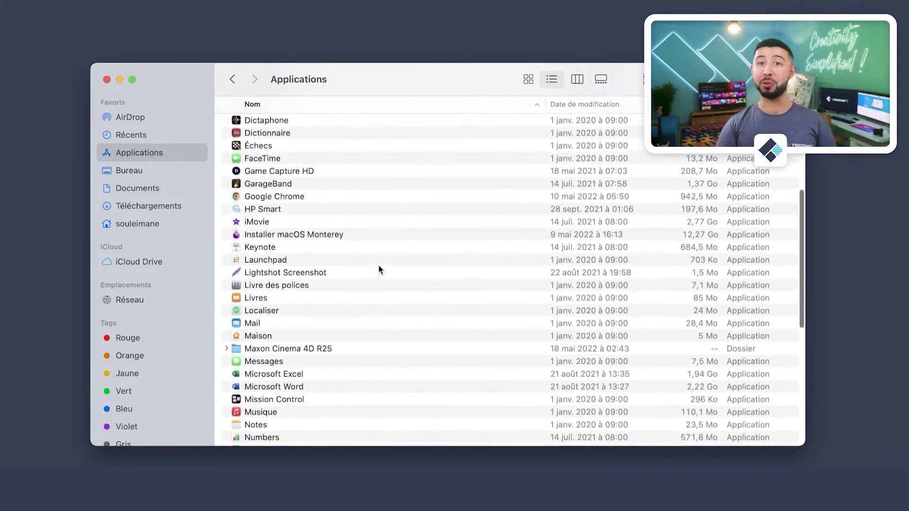
scroll(378, 269, "up", 2)
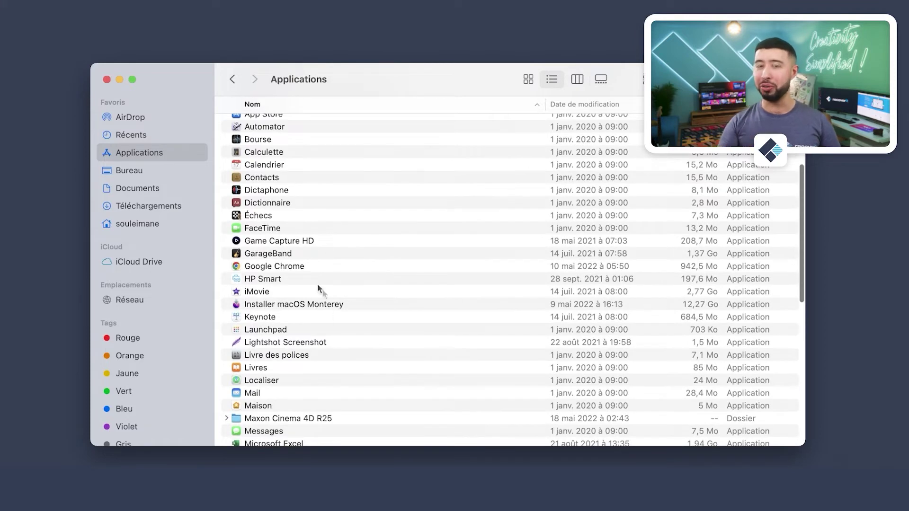
left_click(265, 255)
right_click(264, 255)
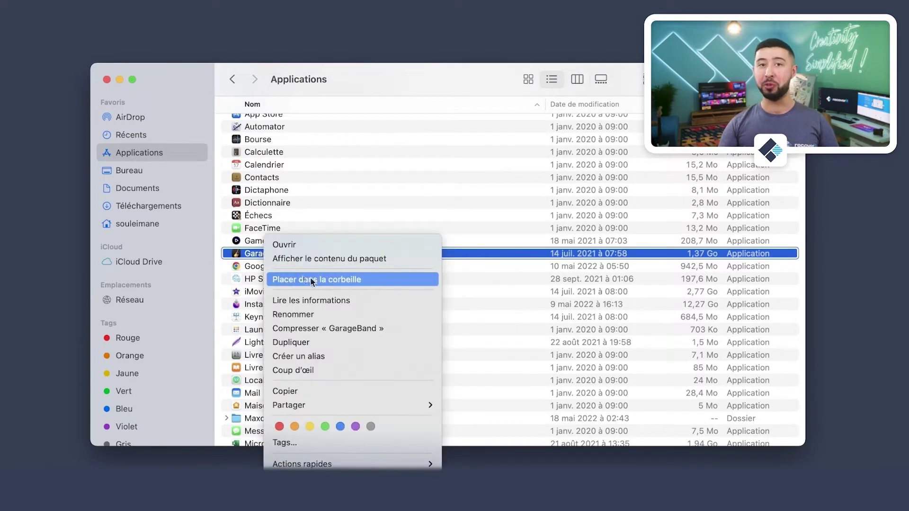
left_click(374, 280)
type("••••••")
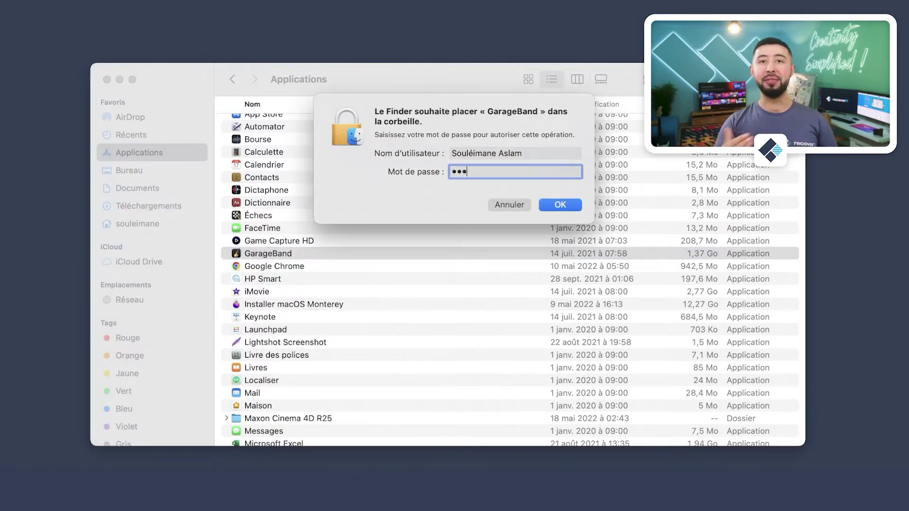
key("Return")
Move the Lightshot Screenshot application to the trash, authorizing the removal with the account password.
left_click(317, 330)
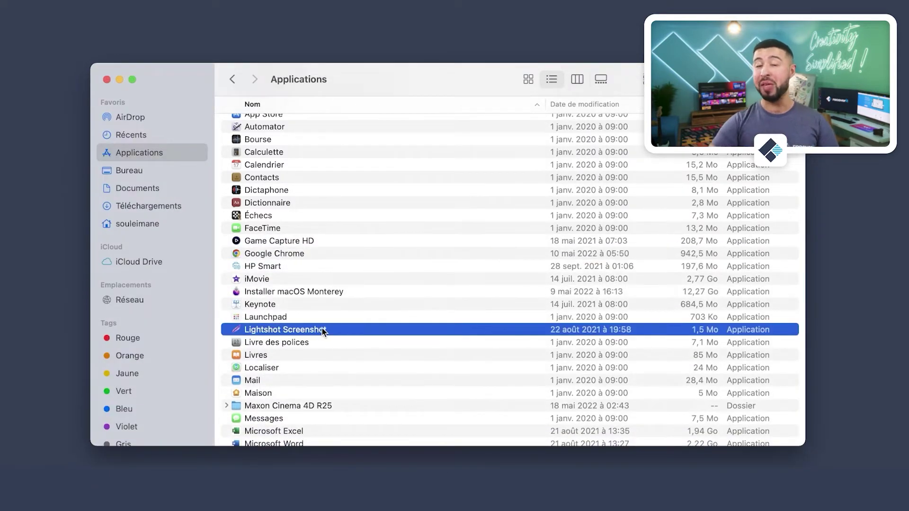
right_click(333, 331)
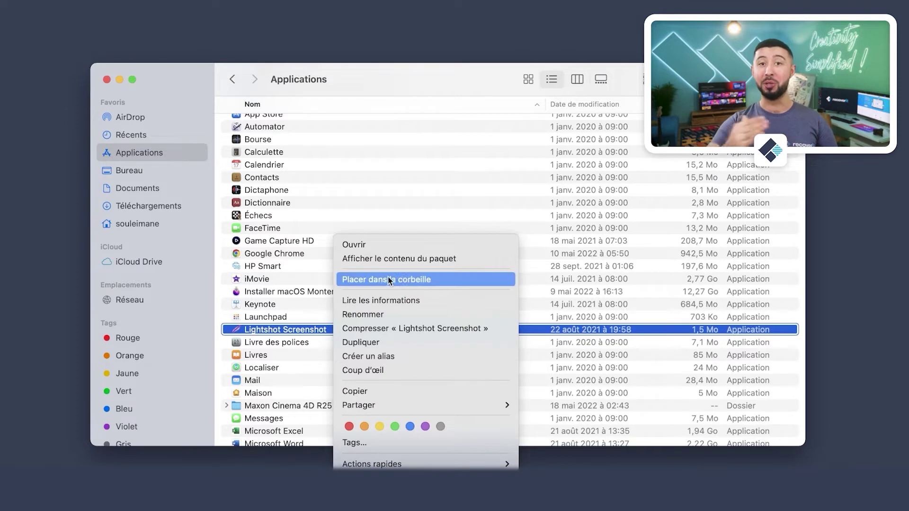
left_click(440, 280)
type("•••••")
key("Return")
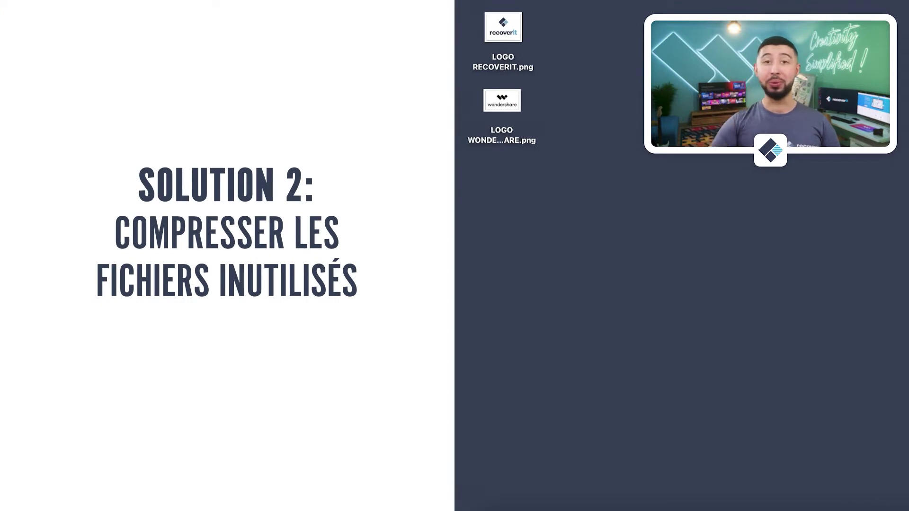
Compress LOGO RECOVERIT.png and LOGO WONDERSHARE.png on the desktop into two separate ZIP archives.
left_click(516, 62)
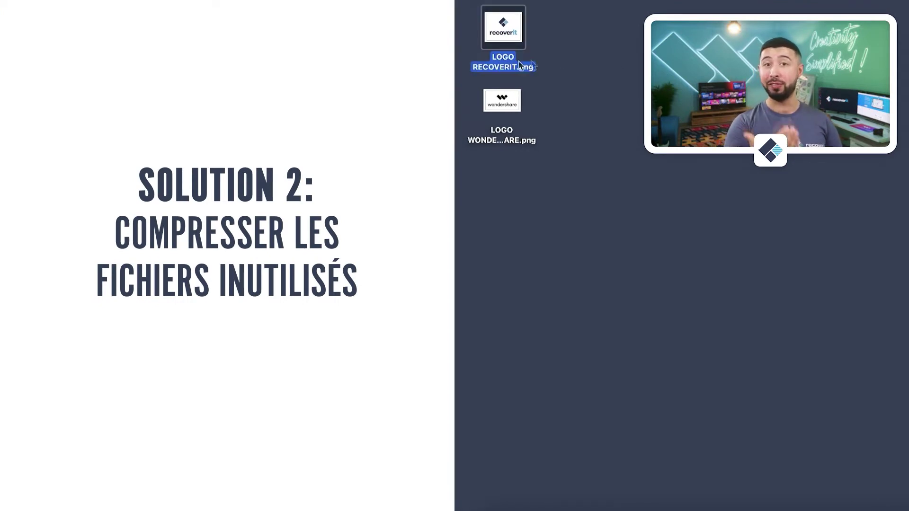
right_click(504, 67)
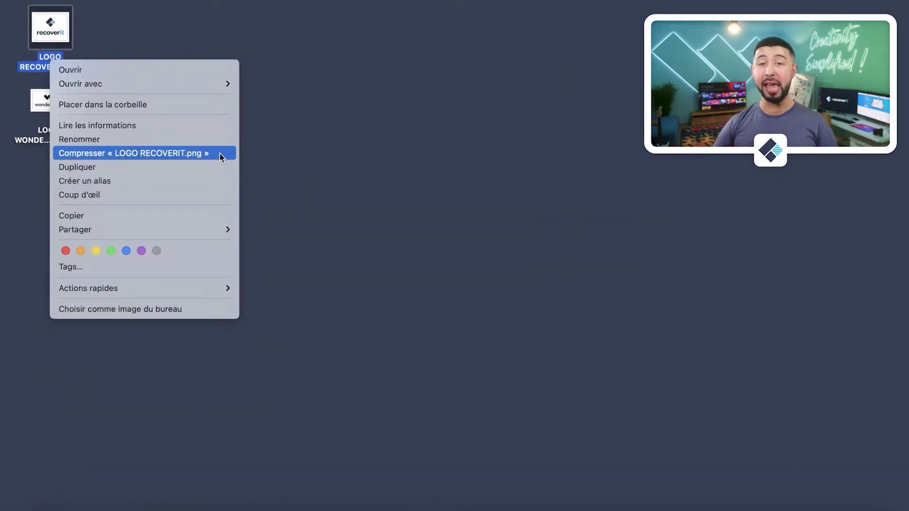
left_click(219, 154)
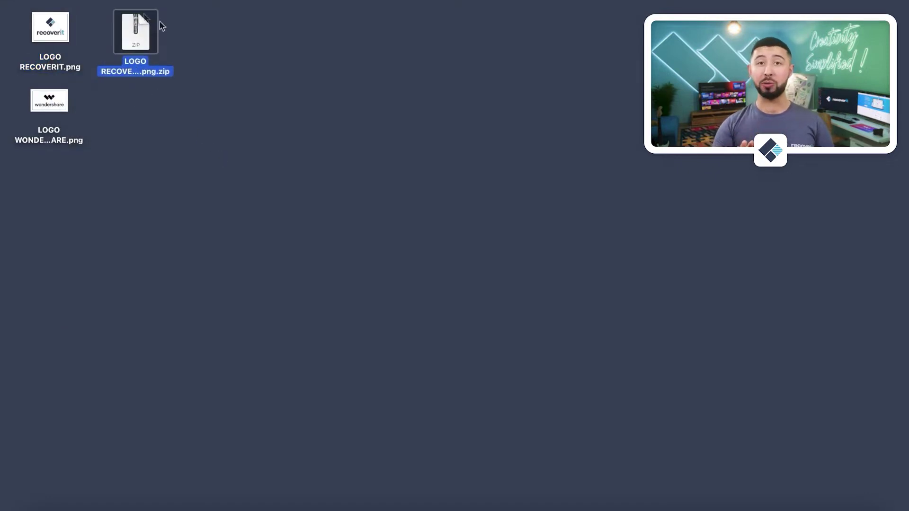
left_click(45, 135)
right_click(46, 135)
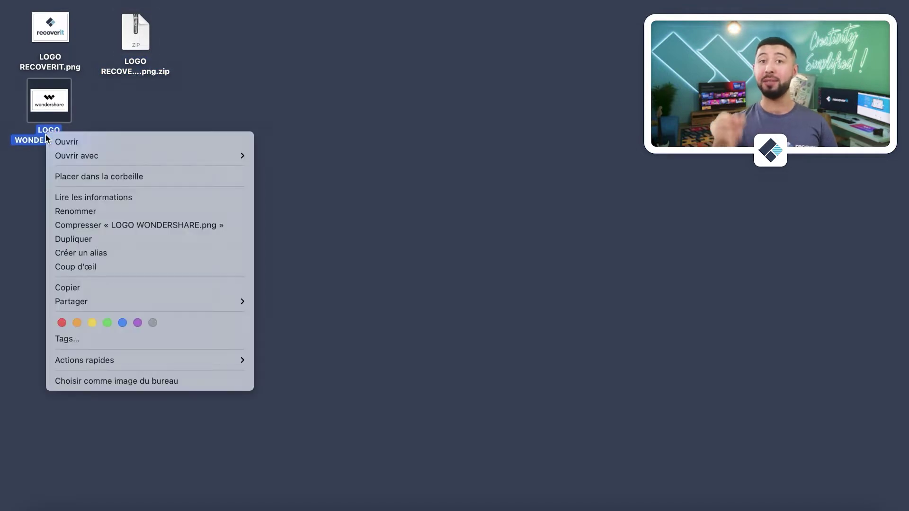
left_click(232, 226)
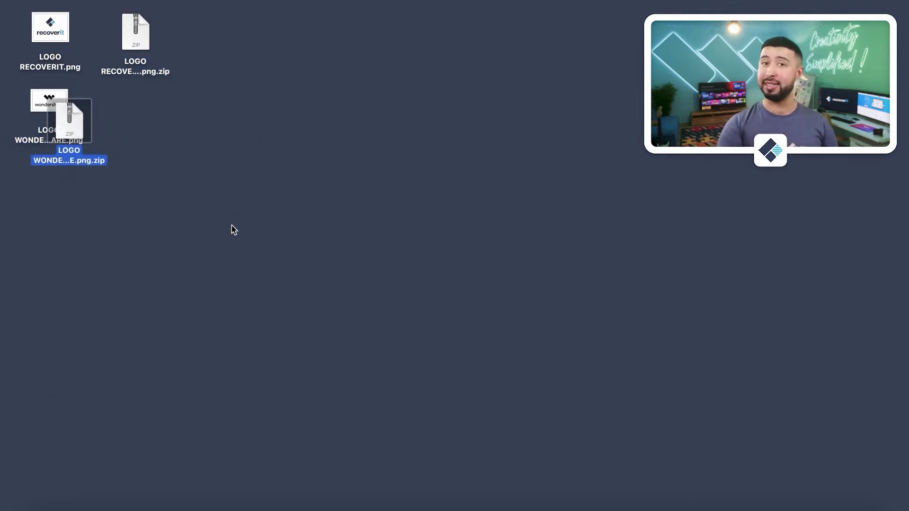
left_click(209, 156)
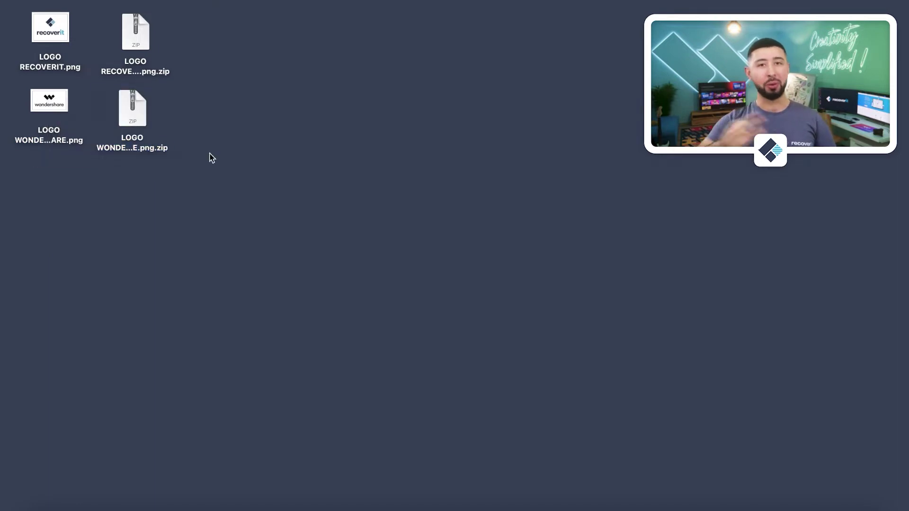
Move both single-image ZIP archives from the desktop to the trash.
left_click_drag(148, 188, 142, 36)
right_click(131, 72)
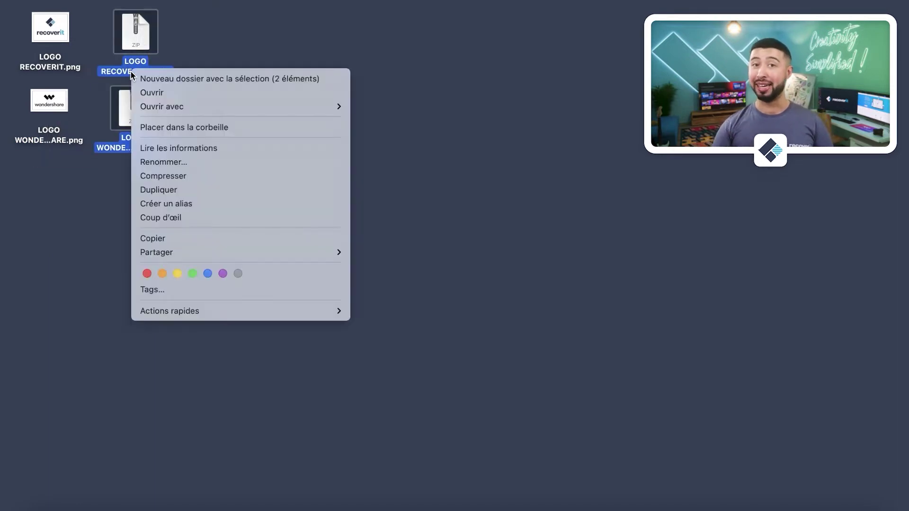
left_click(313, 127)
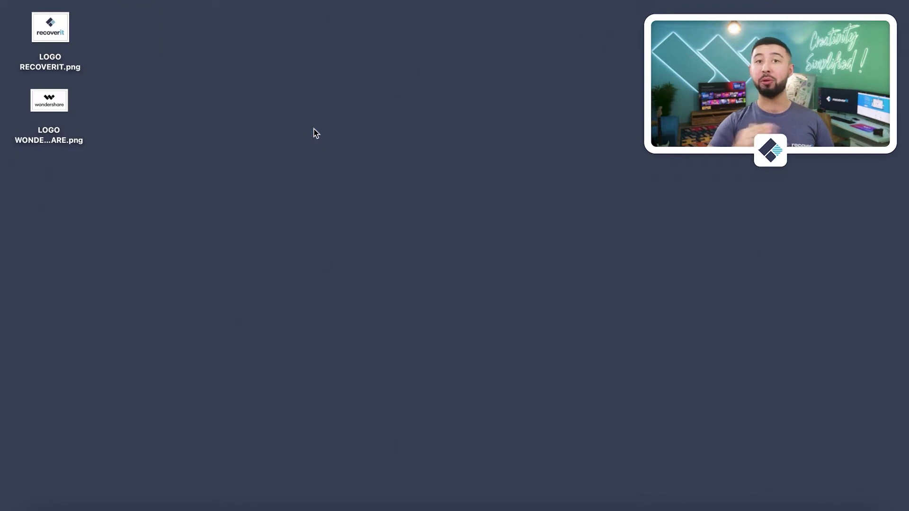
Compress LOGO RECOVERIT.png and LOGO WONDERSHARE.png together into one ZIP archive.
left_click_drag(98, 162, 55, 64)
right_click(55, 63)
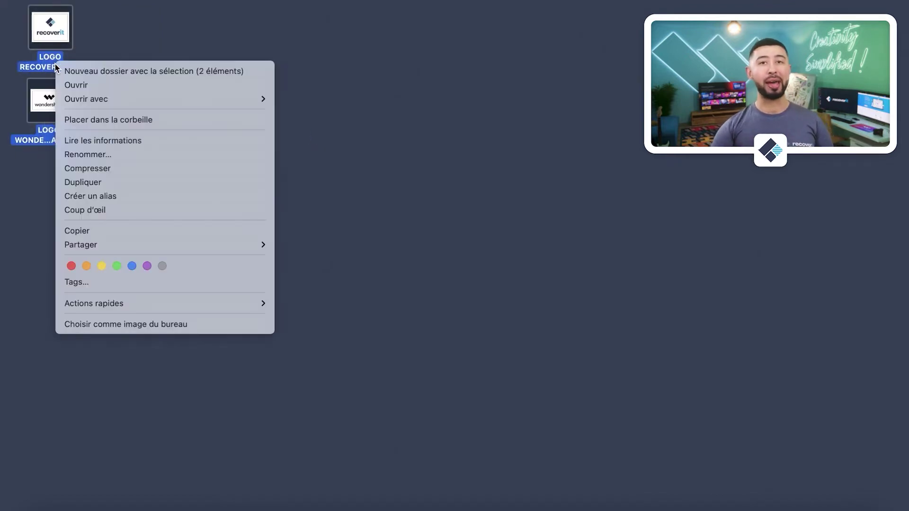
left_click(246, 168)
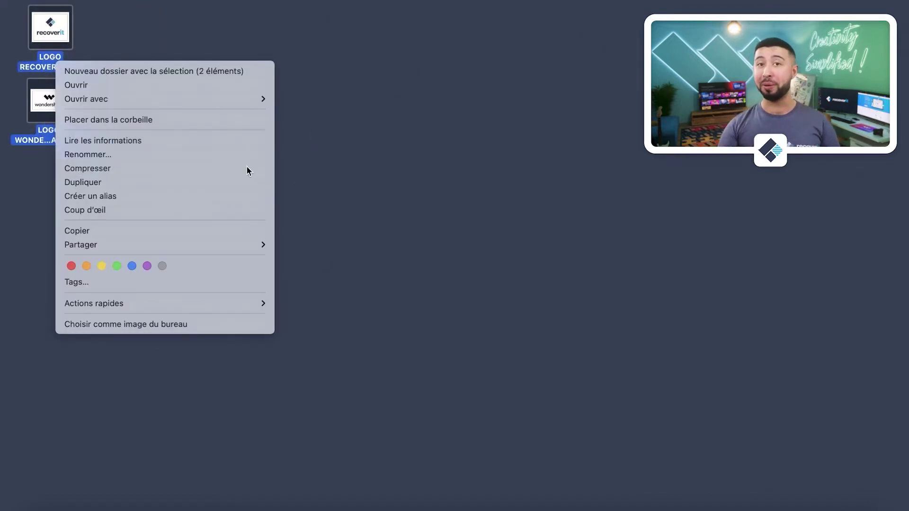
left_click(48, 183)
Move the two original logo PNG files from the desktop to the trash, keeping only the archive.
left_click_drag(49, 187, 50, 62)
right_click(51, 63)
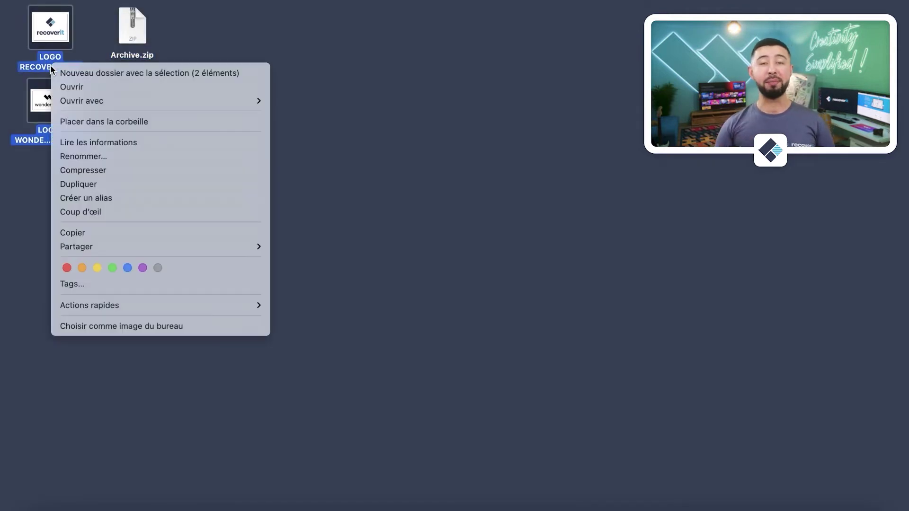
left_click(72, 125)
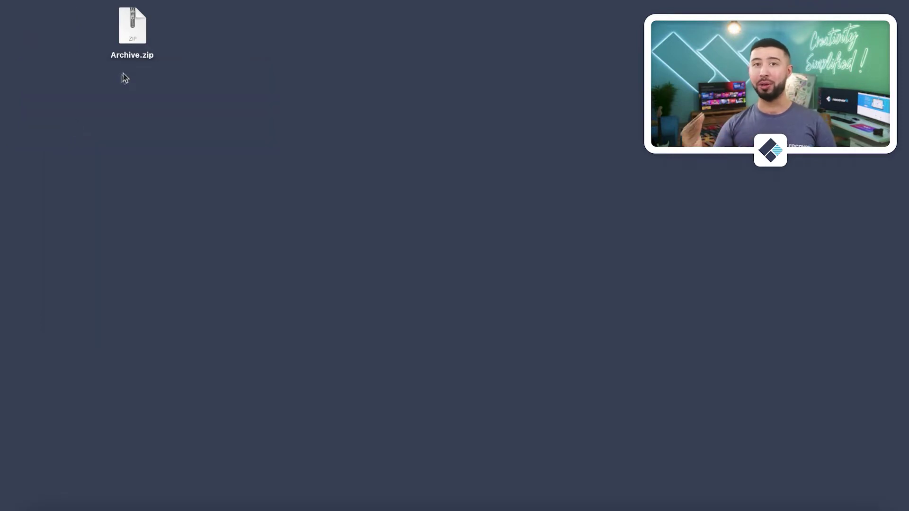
Extract Archive.zip on the desktop and open the extracted Archive folder.
left_click(138, 58)
right_click(139, 60)
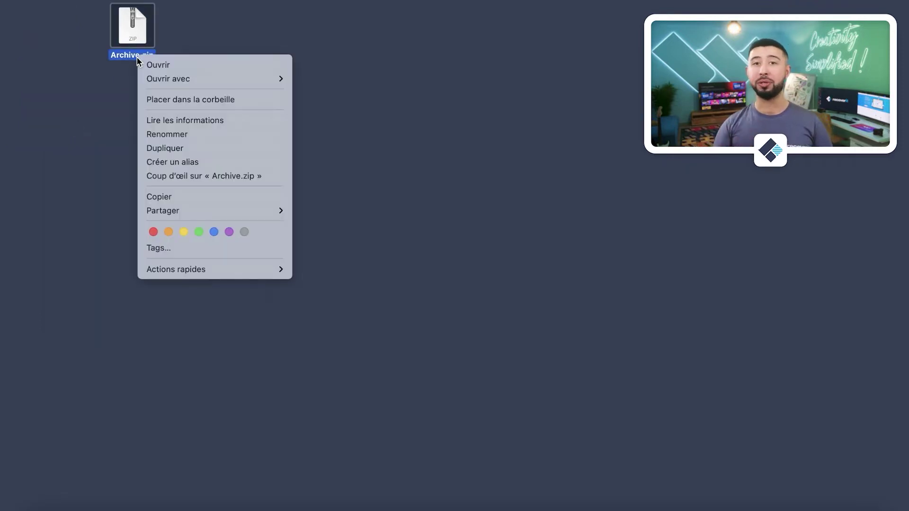
double_click(124, 56)
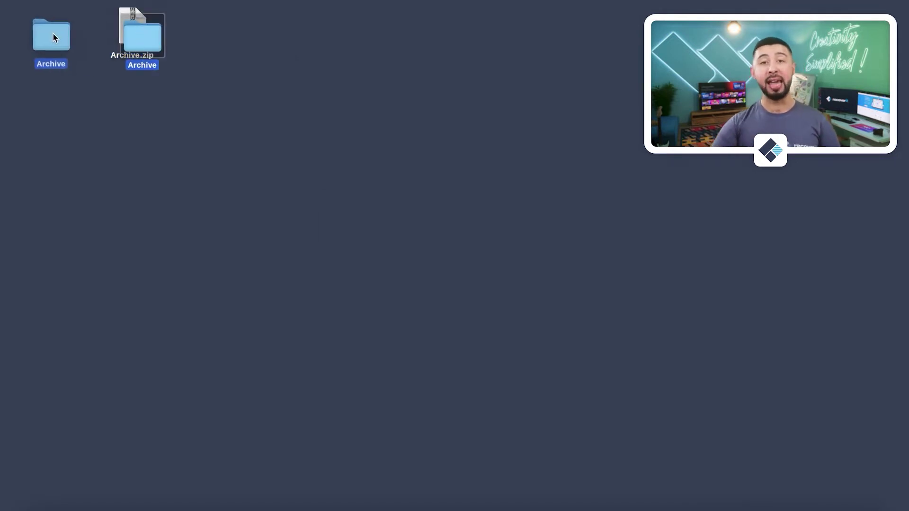
left_click(47, 35)
double_click(47, 65)
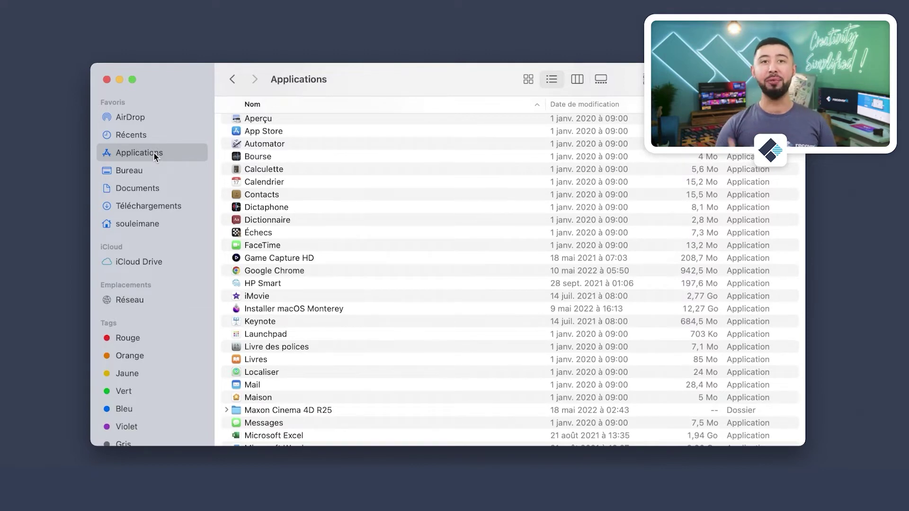
Go to the folder ~/Bibliothèque/Caches in the file manager.
key("super+shift+g")
type("~/Bibliothèque/Caches")
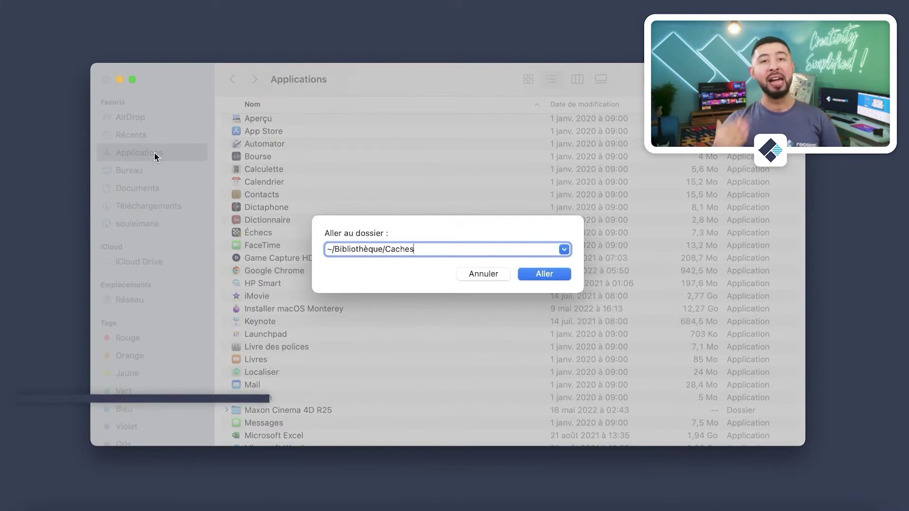
key("Return")
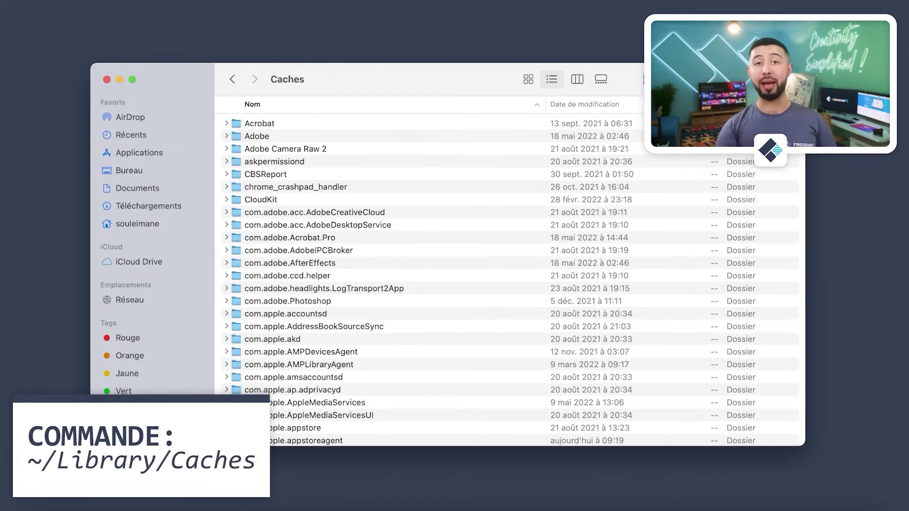
scroll(601, 264, "down", 5)
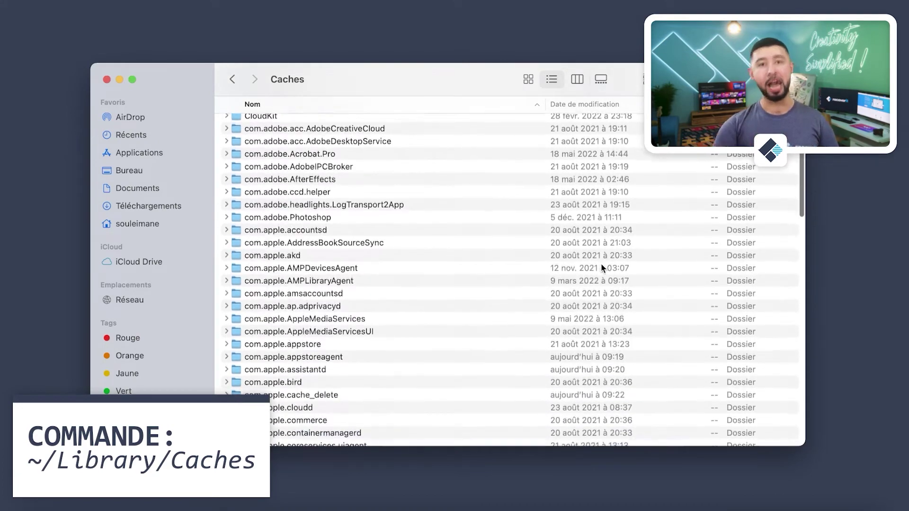
scroll(602, 268, "down", 6)
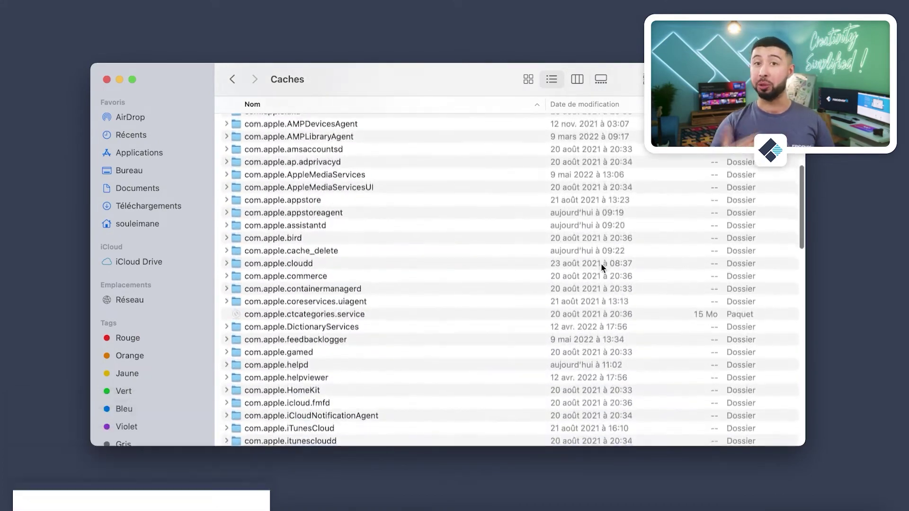
left_click(288, 399)
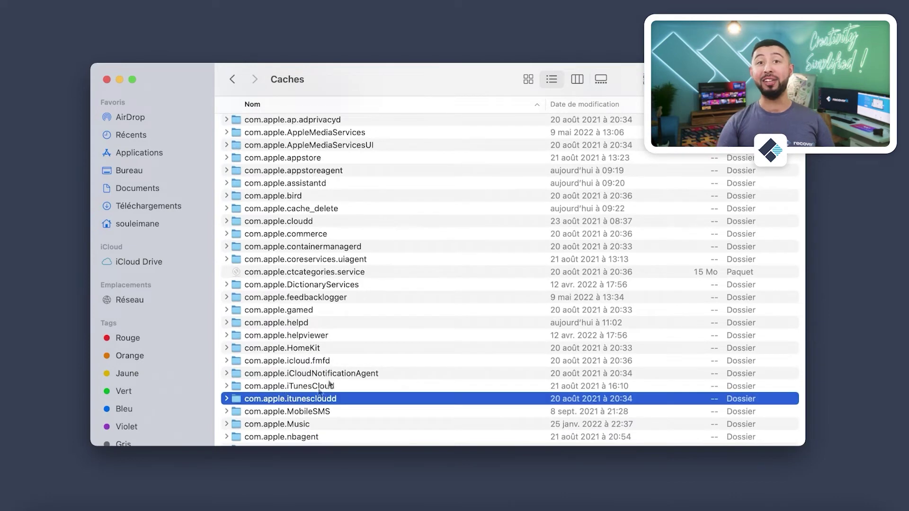
right_click(296, 401)
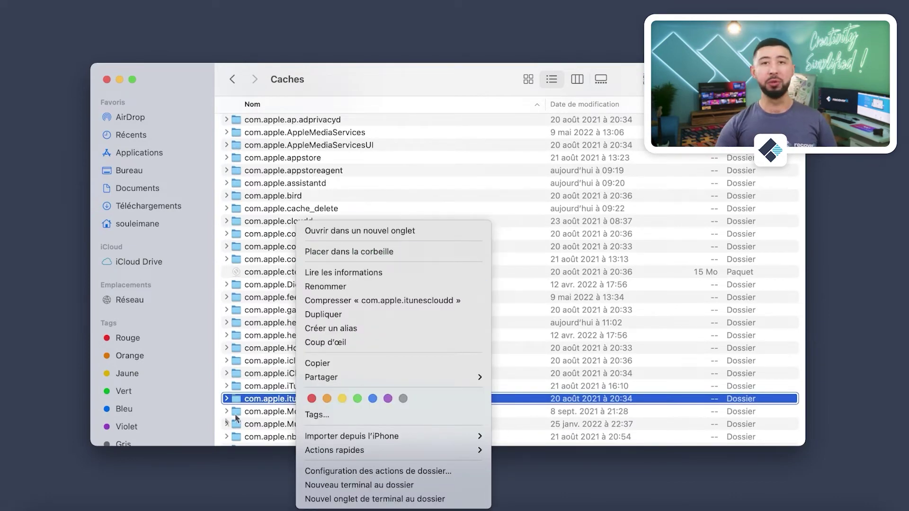
key("Escape")
Move the com.apple.Safari folder from the Caches folder to the trash.
scroll(444, 316, "down", 1)
scroll(444, 316, "down", 6)
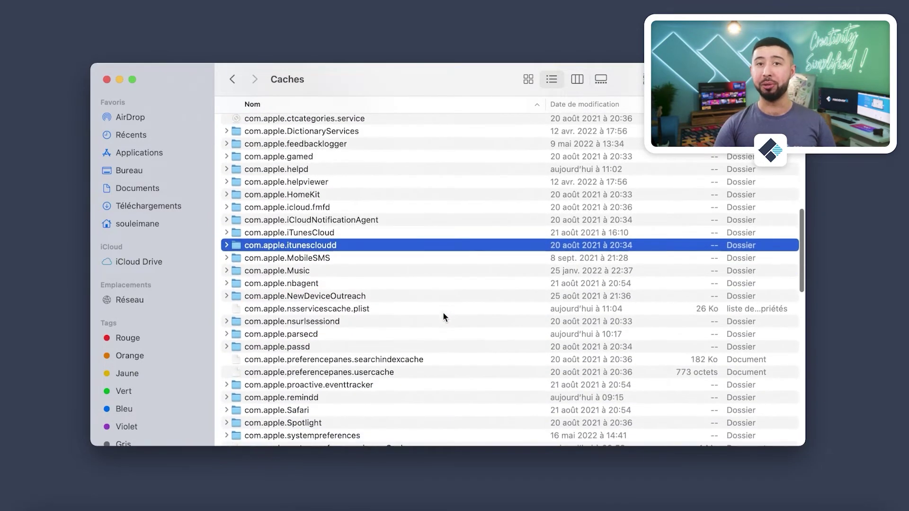
left_click(307, 410)
right_click(307, 410)
left_click(318, 255)
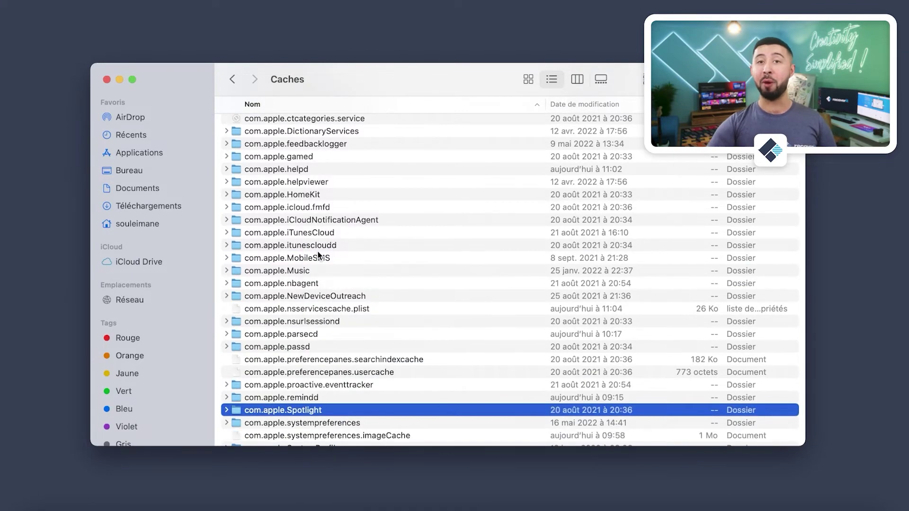
Move the com.apple.DictionaryServices cache folder to the trash.
scroll(318, 256, "up", 10)
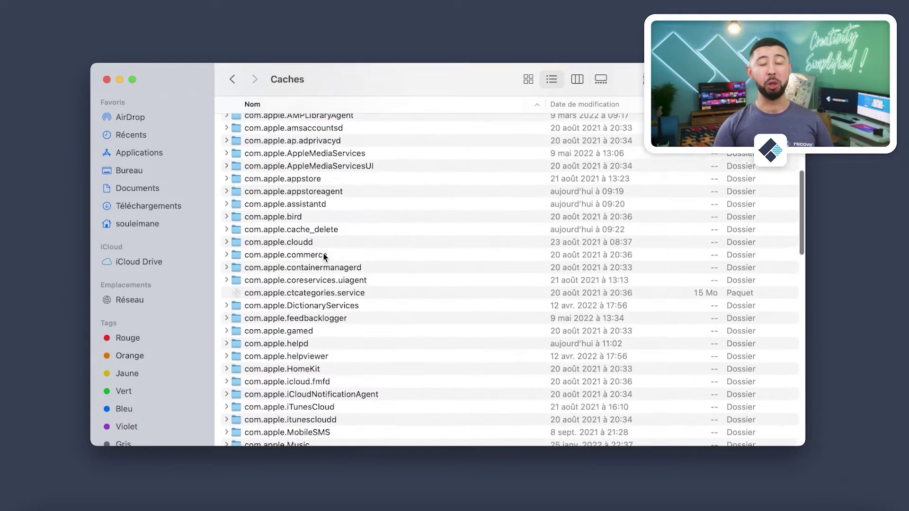
right_click(284, 356)
left_click(318, 256)
scroll(318, 258, "up", 8)
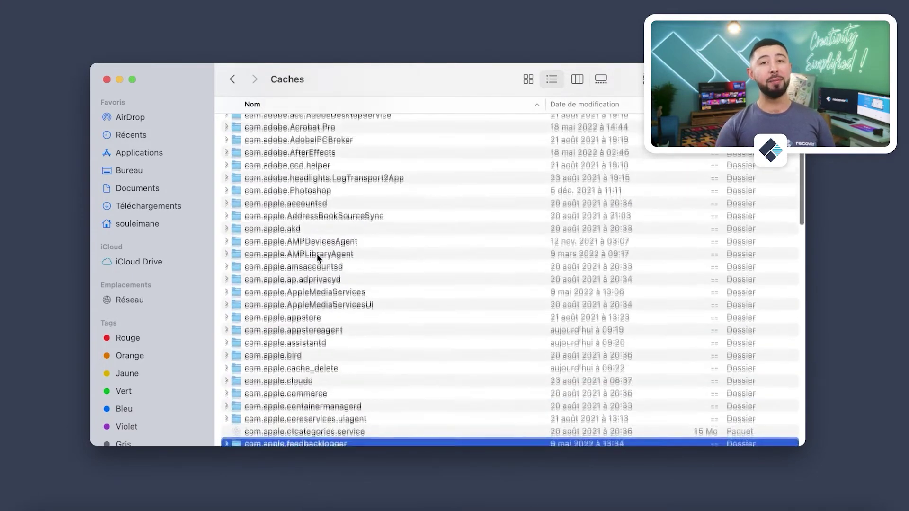
scroll(317, 257, "up", 2)
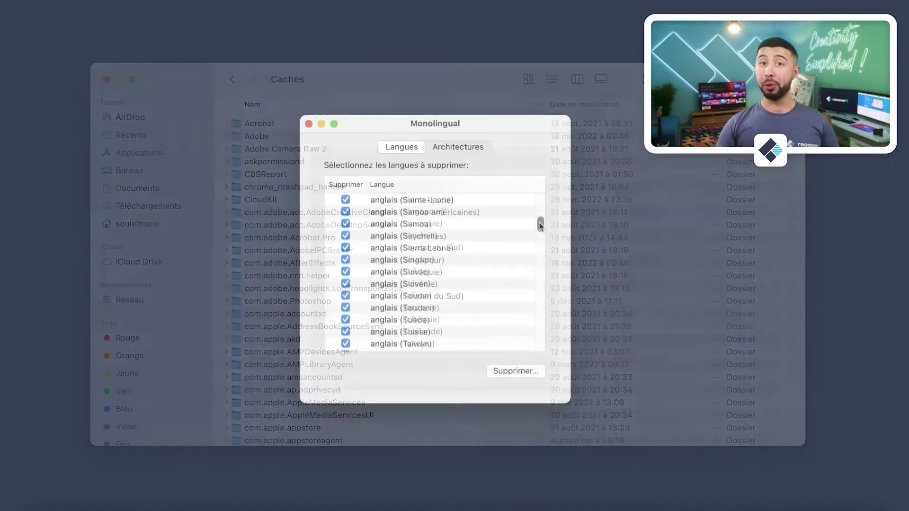
Switch to Monolingual and delete all the checked languages, confirming the removal and authorizing it with the account password.
left_click_drag(539, 223, 540, 249)
left_click_drag(783, 247, 782, 262)
scroll(653, 296, "down", 5)
scroll(643, 299, "up", 5)
left_click_drag(784, 261, 785, 344)
left_click(759, 371)
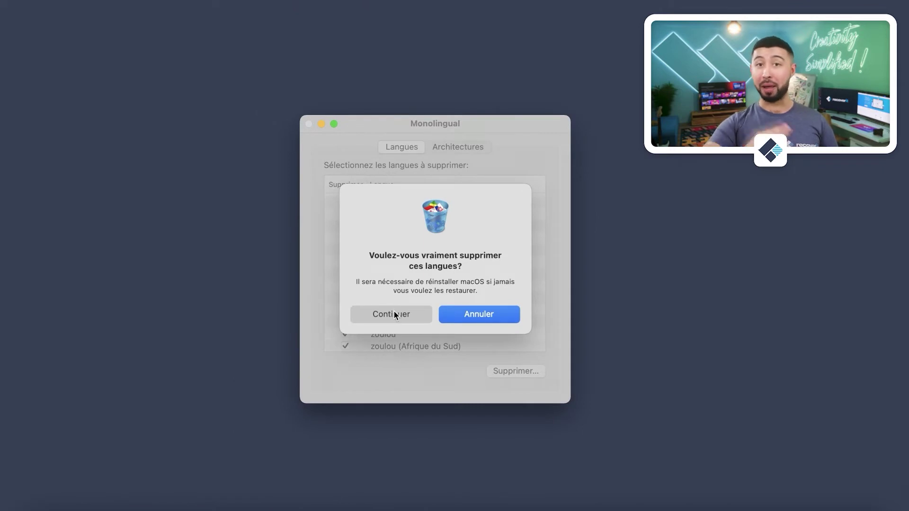
left_click(394, 314)
type("••••••")
key("Return")
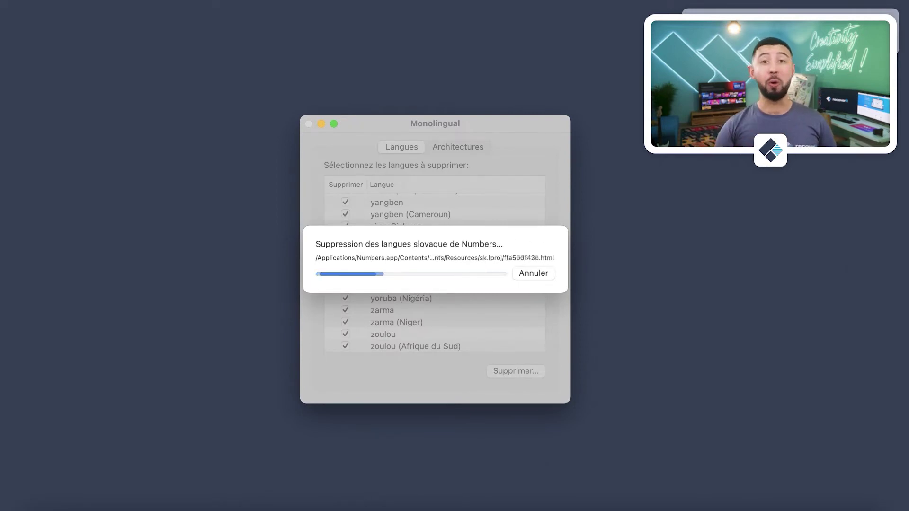
Move LOGO RECOVERIT.png and the Wondershare logo PNG from the desktop into the Documents folder of iCloud Drive.
mouse_move(685, 10)
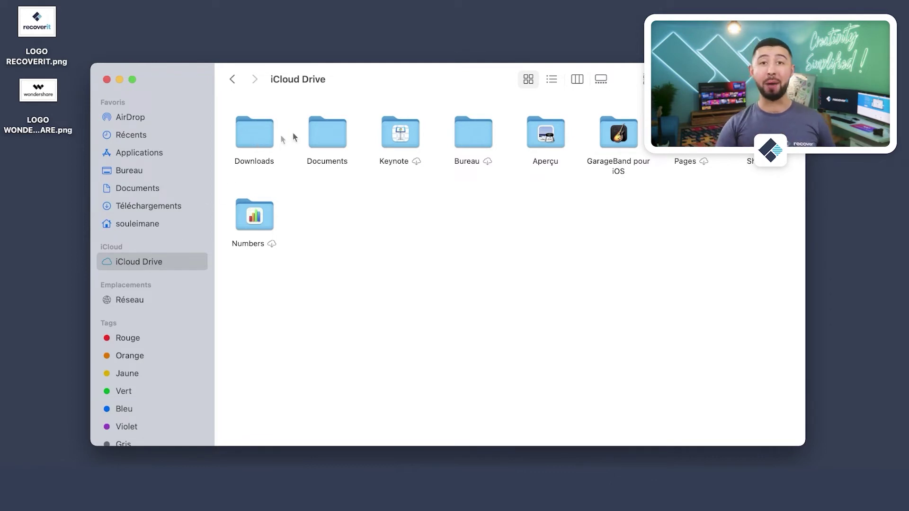
double_click(328, 135)
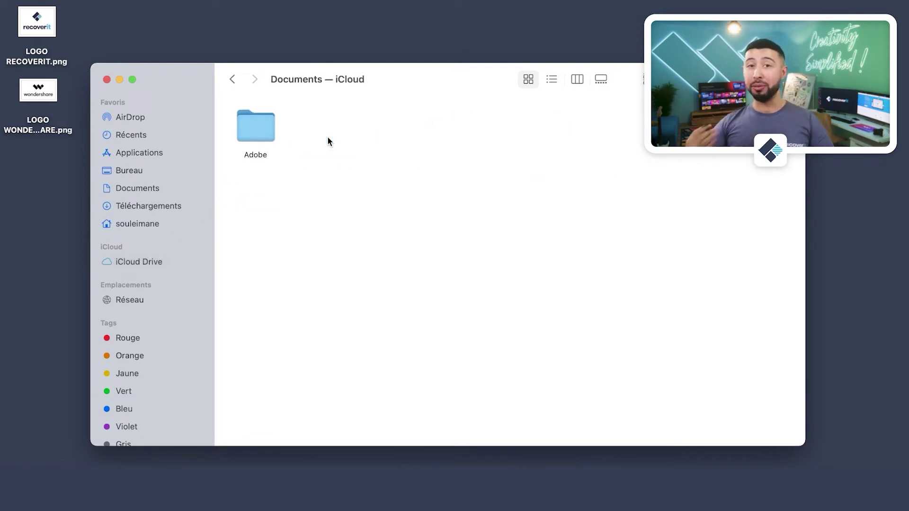
left_click_drag(50, 138, 347, 137)
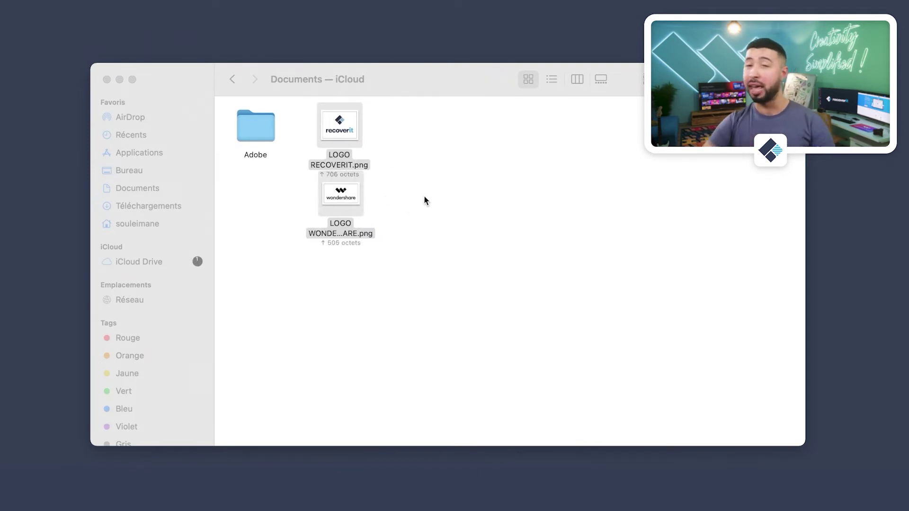
left_click(260, 235)
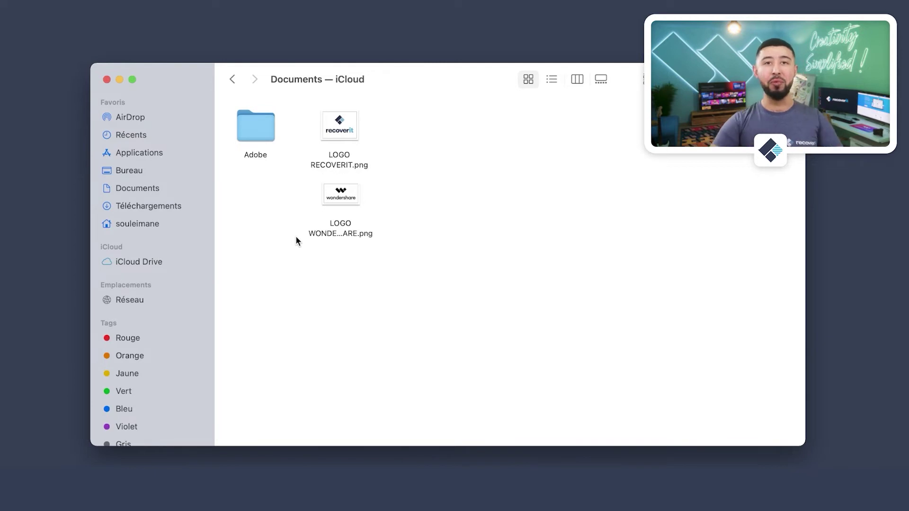
Go back to iCloud Drive and reopen its Documents folder to check the two moved logo files.
left_click(232, 79)
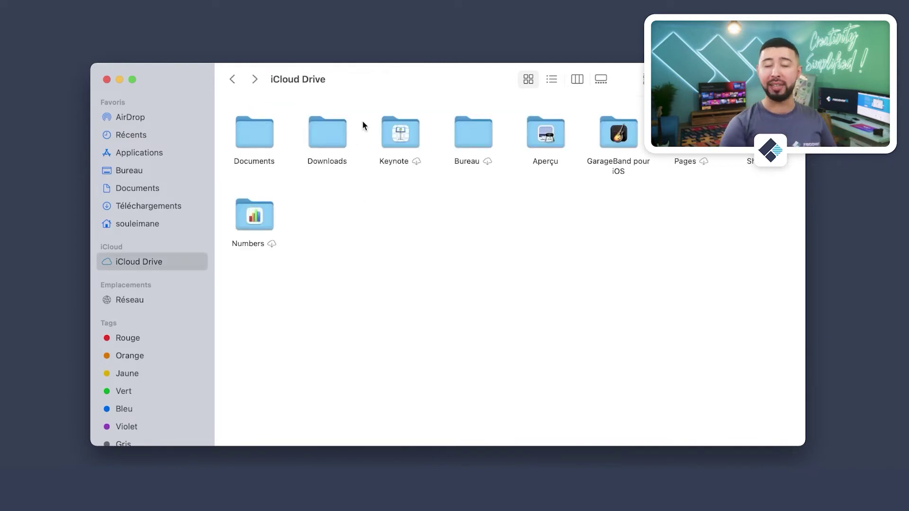
double_click(253, 137)
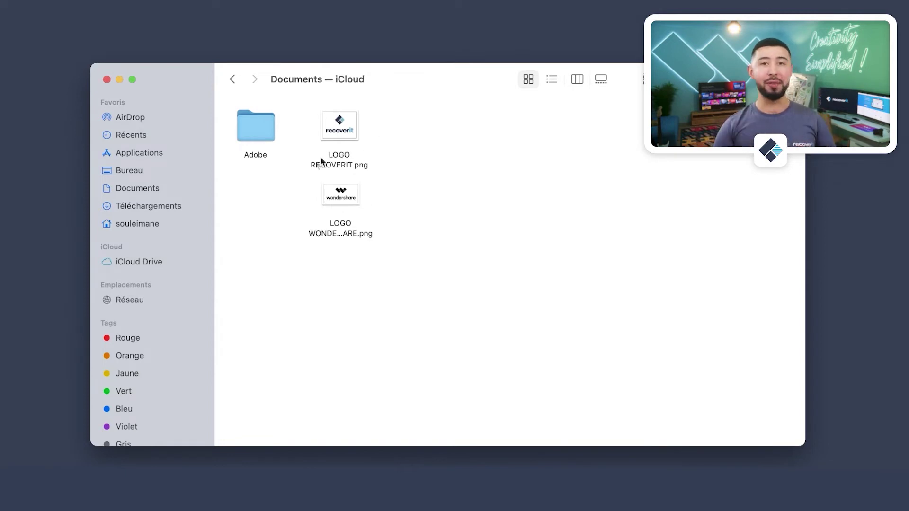
left_click(232, 80)
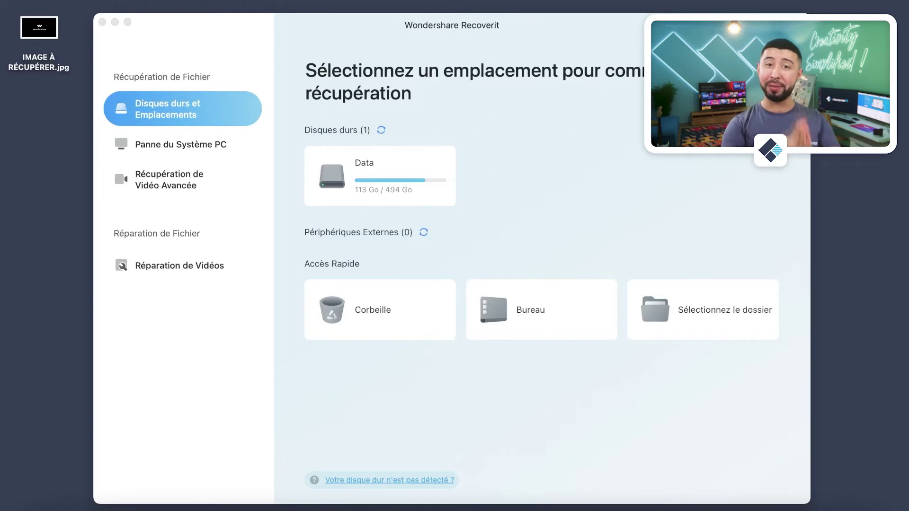
Move IMAGE À RÉCUPÉRER.jpg from the desktop to the trash and permanently empty the trash.
left_click(539, 185)
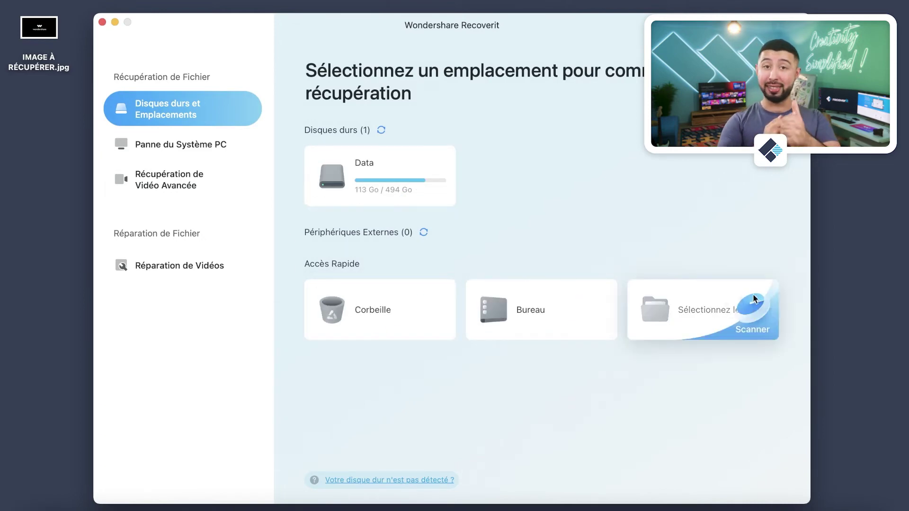
right_click(35, 75)
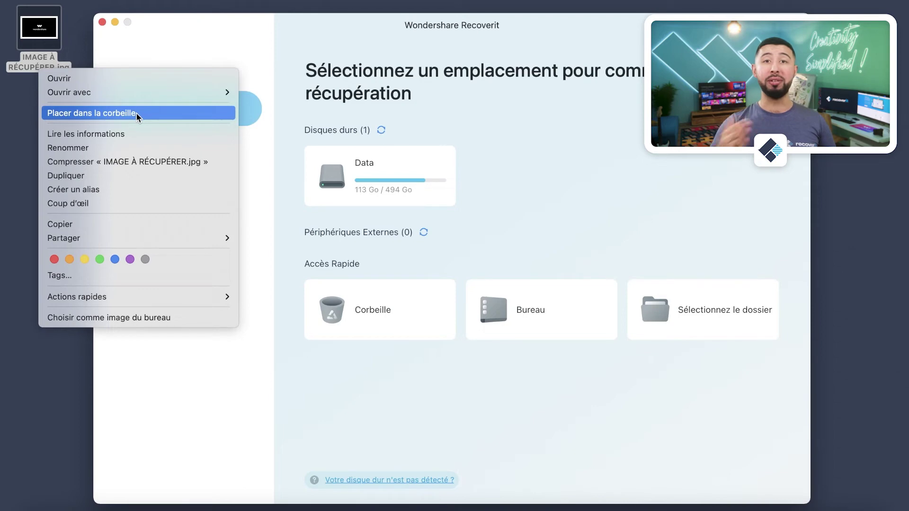
left_click(136, 112)
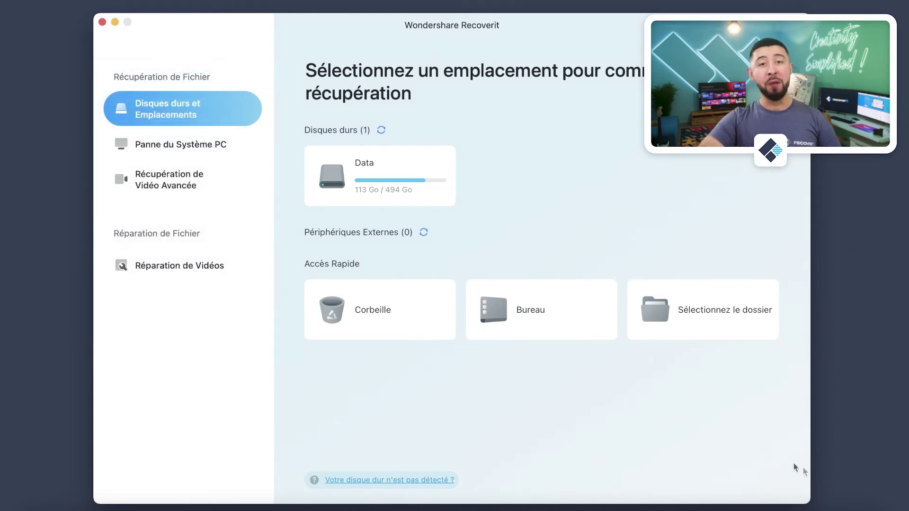
right_click(870, 508)
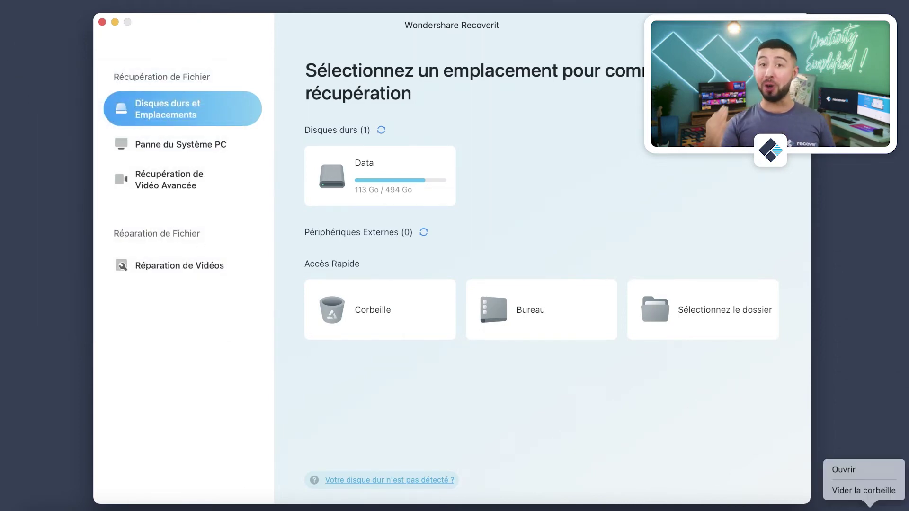
left_click(863, 491)
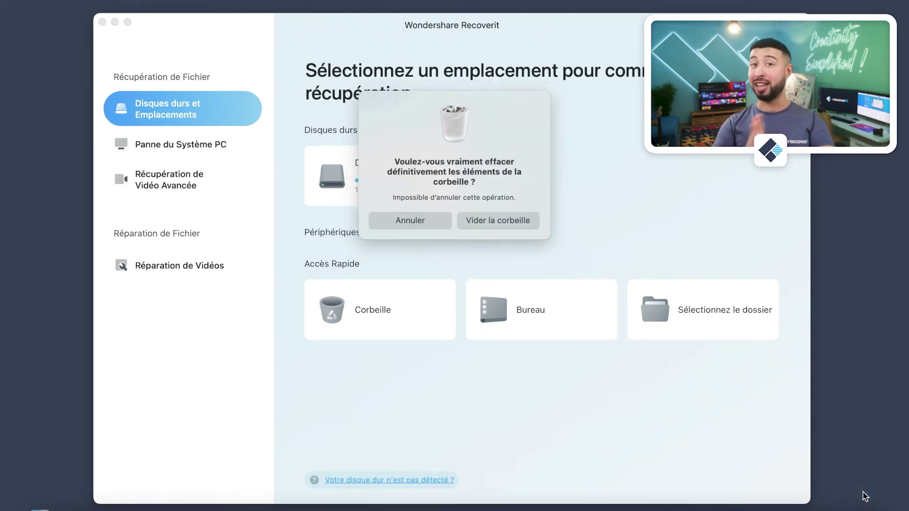
left_click(513, 220)
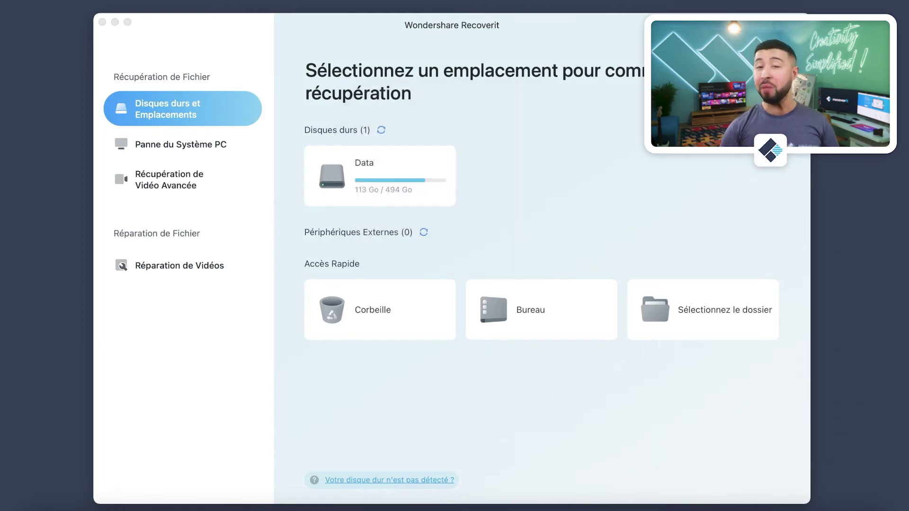
Start a scan of the Corbeille location in Wondershare Recoverit for deleted files.
left_click(380, 291)
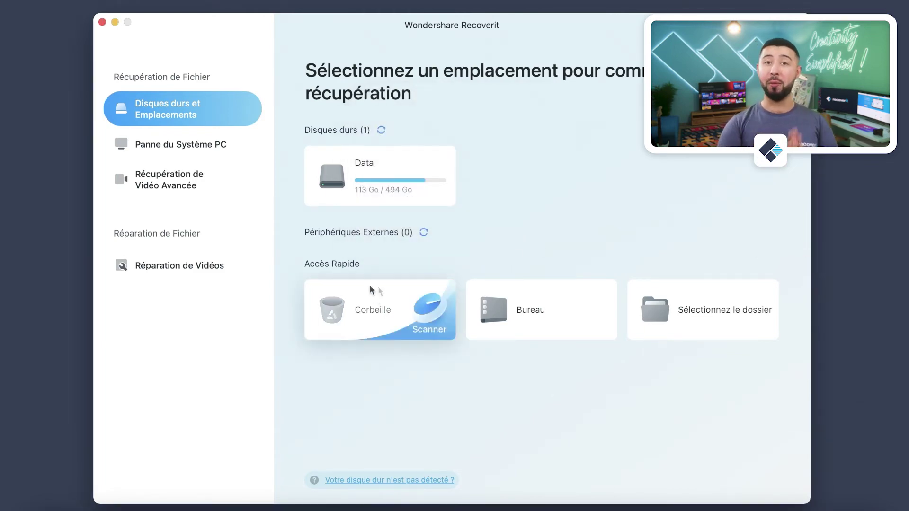
left_click(369, 320)
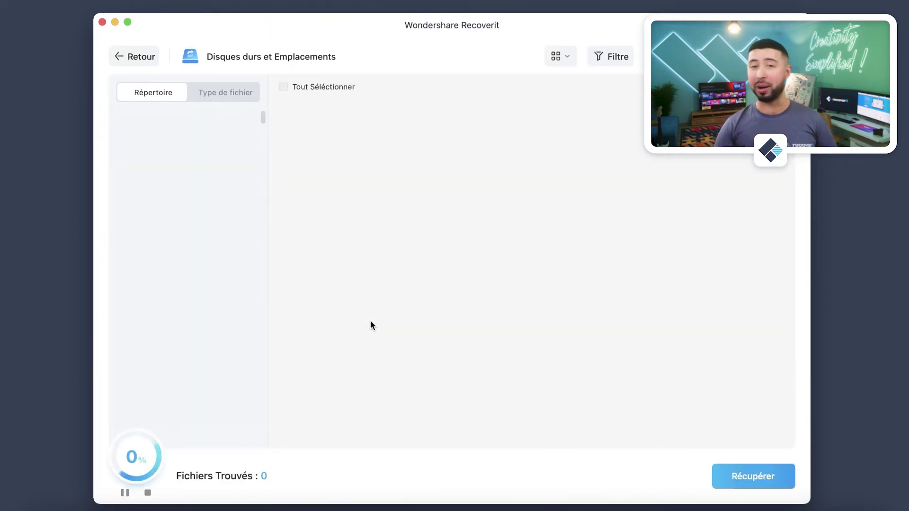